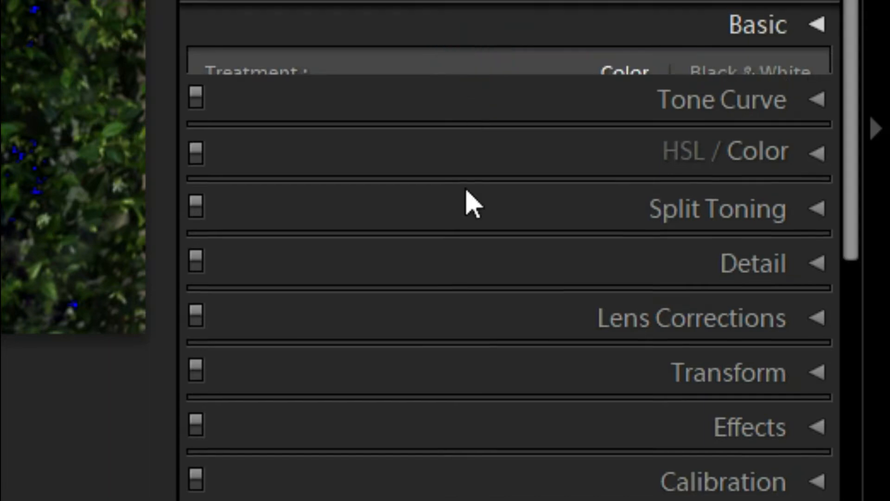
# In the Basic adjustments, set Saturation to +26, Vibrance to +19 and Blacks to −27.
pyautogui.scroll(-5, 463, 208)
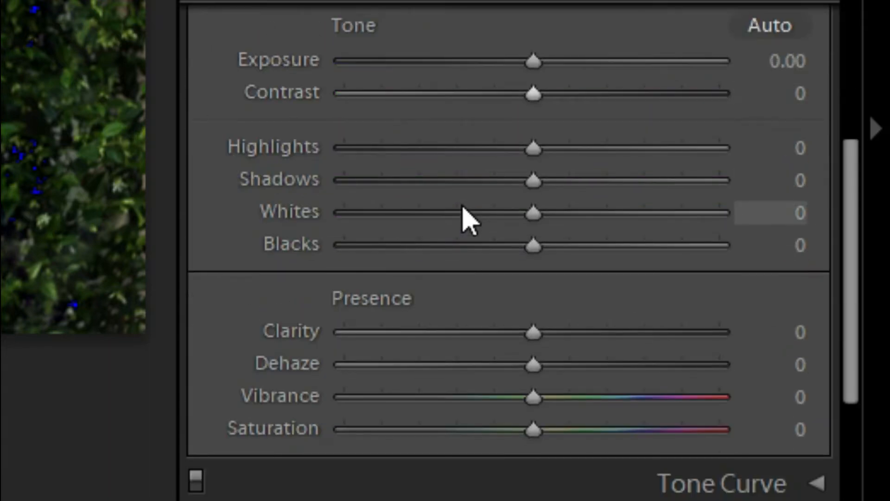
pyautogui.scroll(-3, 586, 487)
pyautogui.scroll(3, 737, 357)
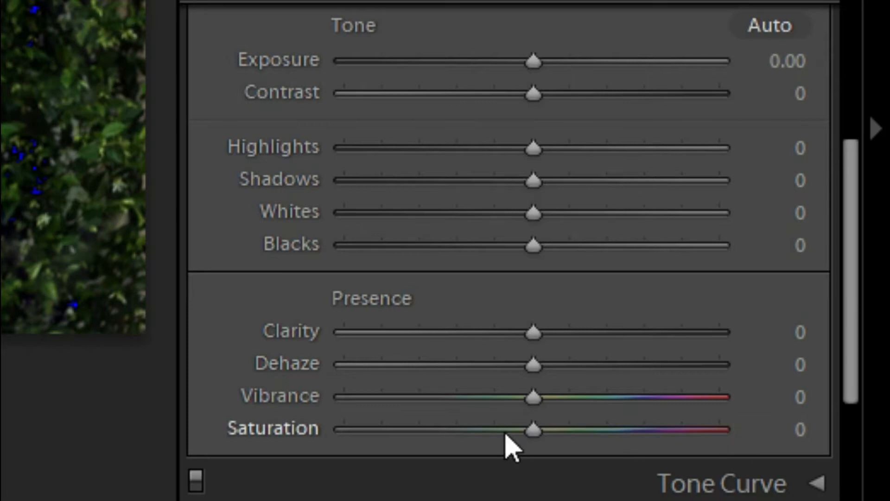
pyautogui.moveTo(533, 431); pyautogui.dragTo(493, 433)
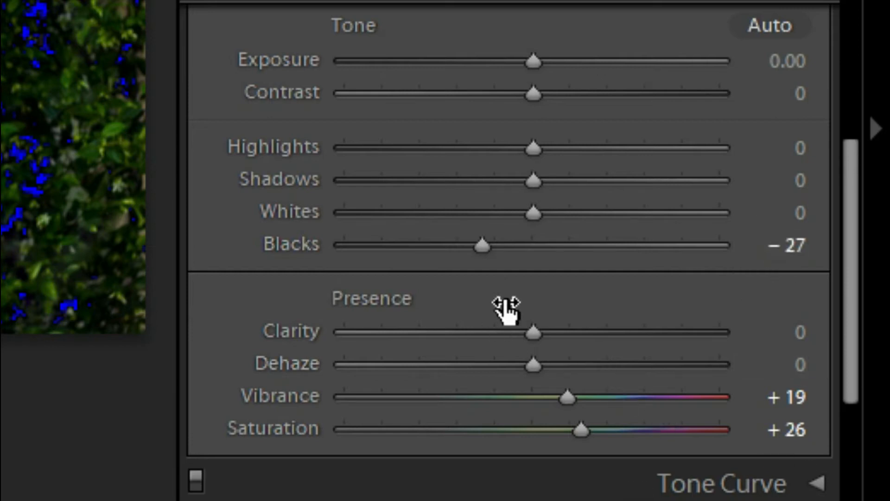
# Set Whites to −43, Shadows to +100 and Highlights to −92 in the Basic tone adjustments.
pyautogui.hotkey('ctrl', 'z')
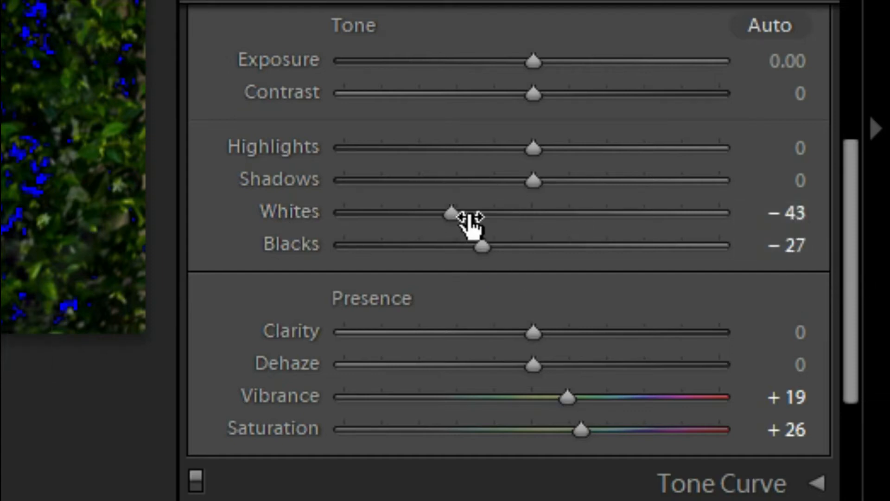
pyautogui.keyDown('shift'); pyautogui.doubleClick(527, 181); pyautogui.keyUp('shift')
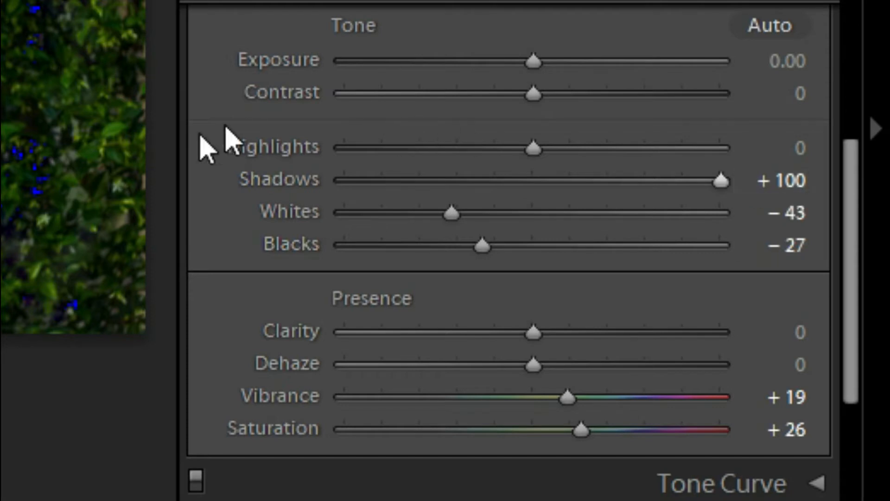
pyautogui.keyDown('shift'); pyautogui.doubleClick(290, 147); pyautogui.keyUp('shift')
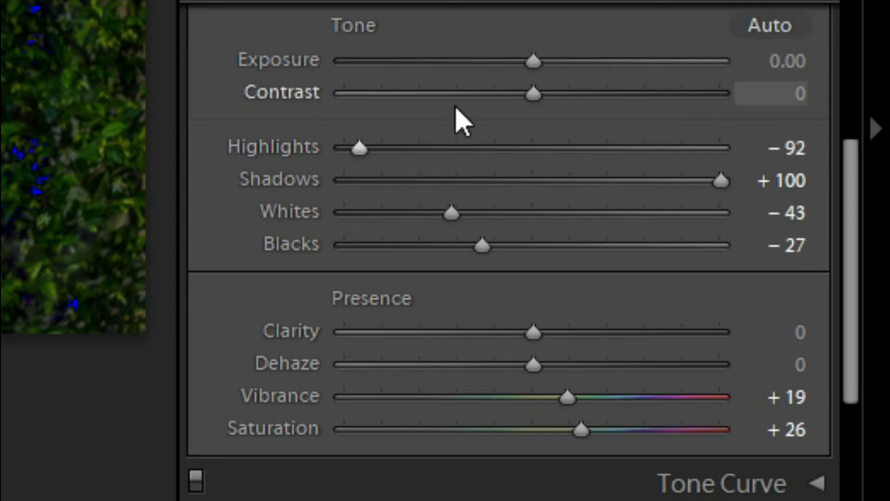
# Set Contrast to +31 and Exposure to +0.42, and collapse the Basic adjustments.
pyautogui.scroll(2, 455, 115)
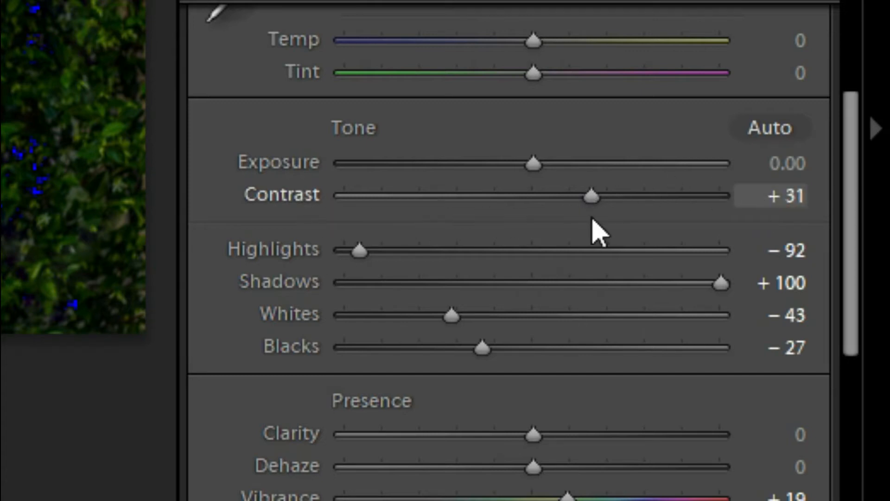
pyautogui.hotkey('ctrl', 'z')
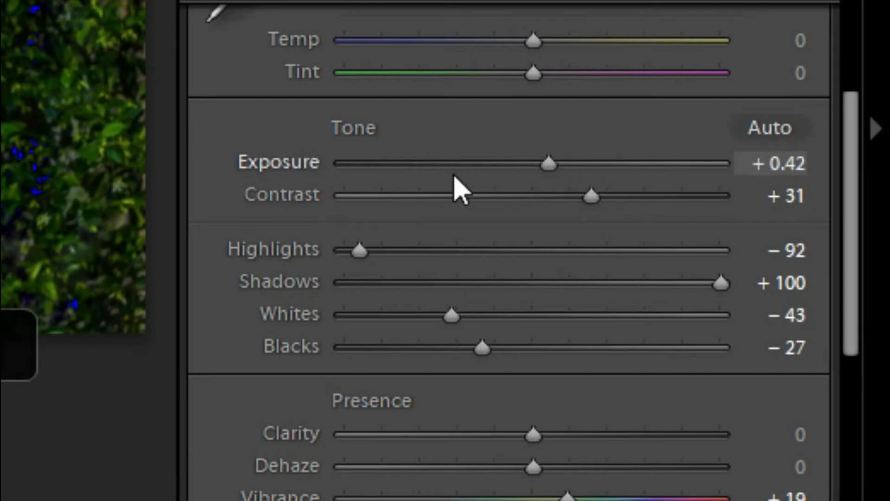
pyautogui.hotkey('ctrl', 'z')
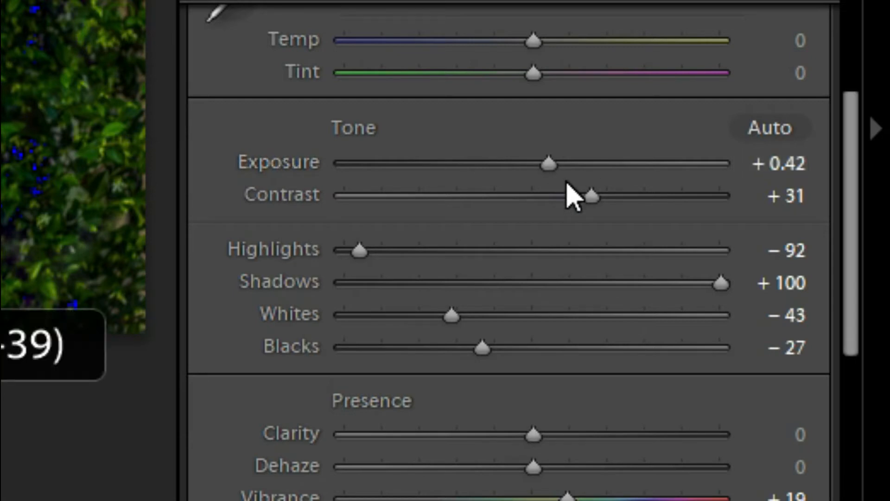
pyautogui.scroll(3, 570, 193)
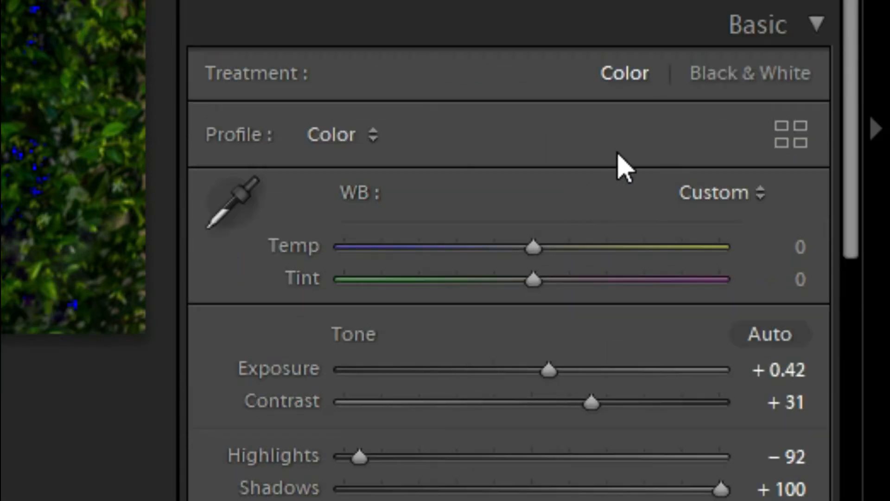
pyautogui.click(713, 26)
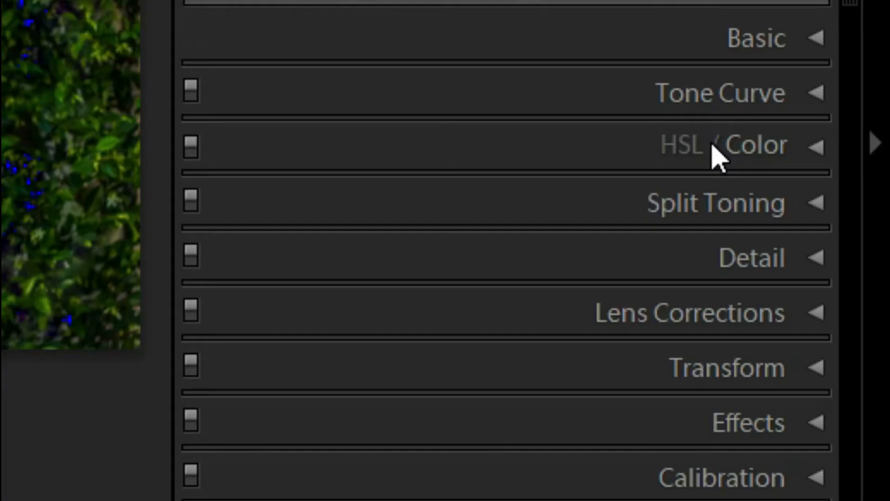
# In the HSL/Color adjustments, set the blue hue to +17, saturation to −29 and luminance to +39.
pyautogui.click(822, 268)
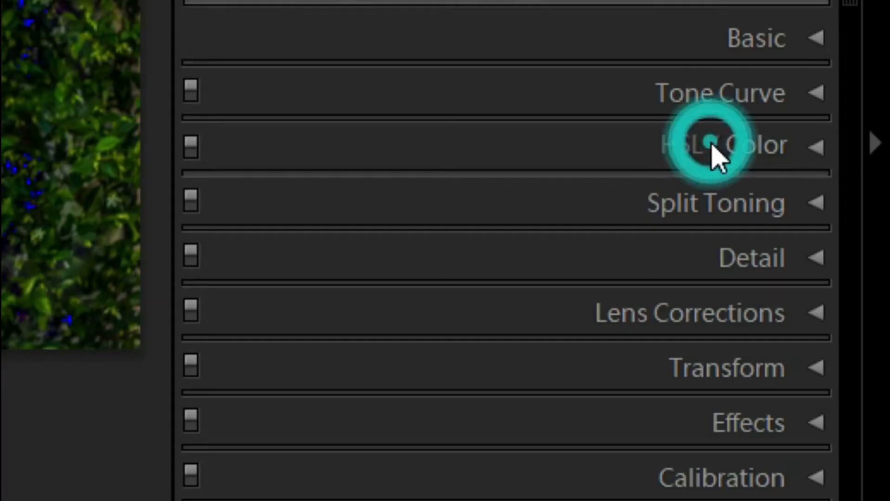
pyautogui.click(550, 200)
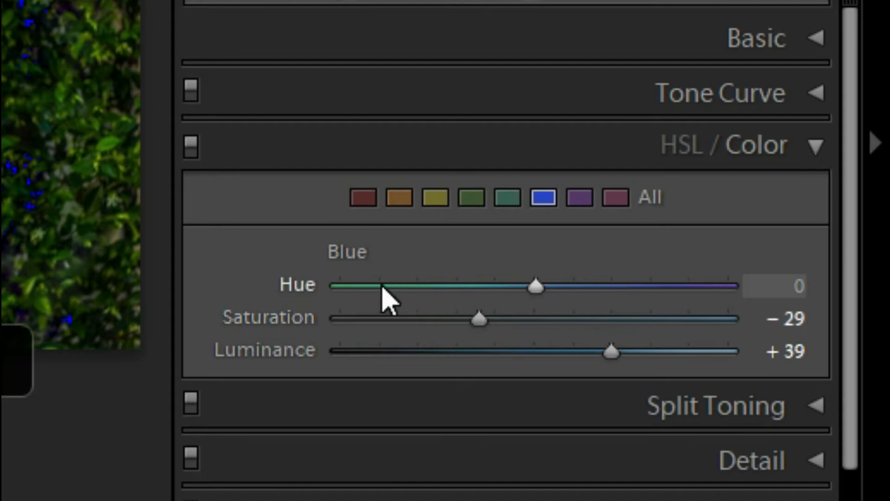
pyautogui.hotkey('ctrl', 'z')
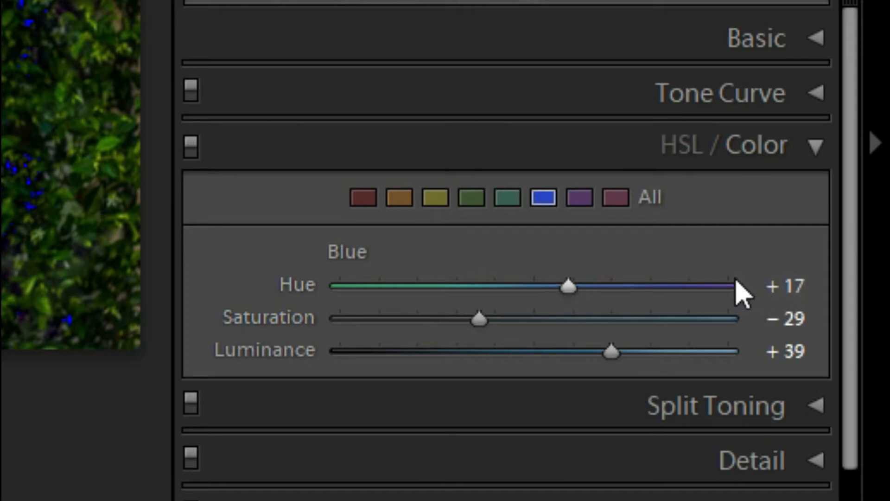
# Set the aqua saturation to −30, and the green hue to +77, saturation to −100 and luminance to +28.
pyautogui.click(510, 203)
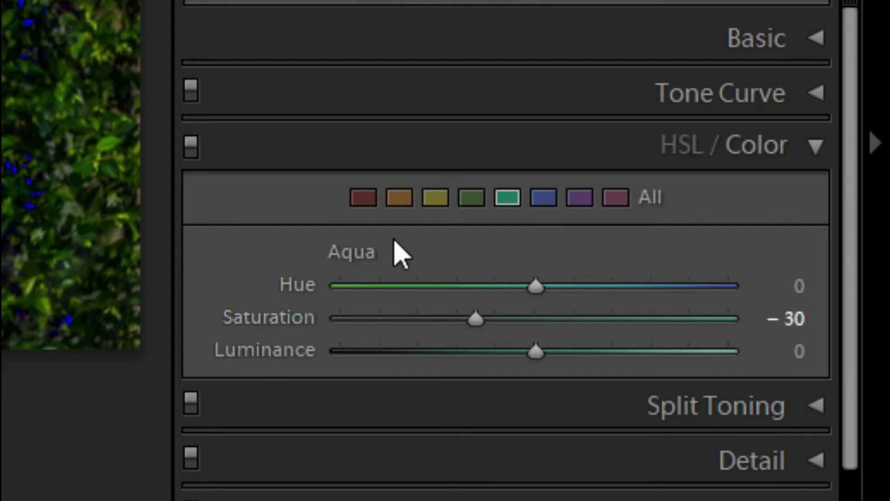
pyautogui.click(463, 197)
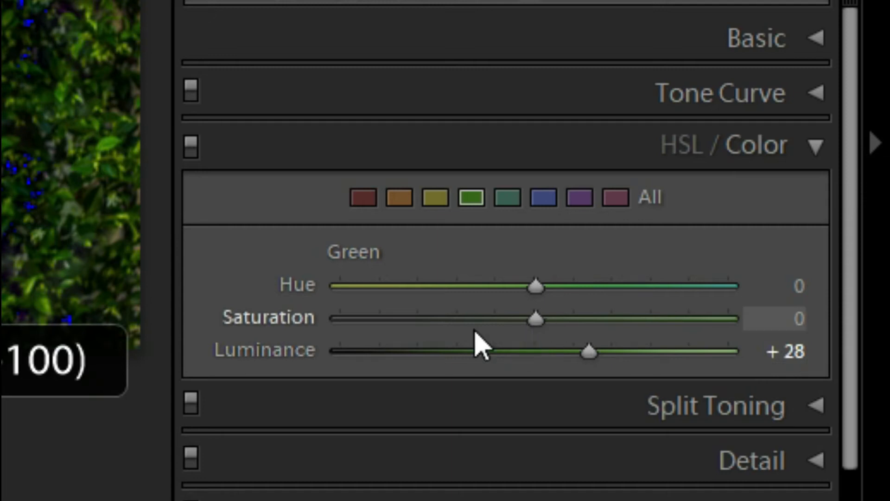
pyautogui.click(333, 321)
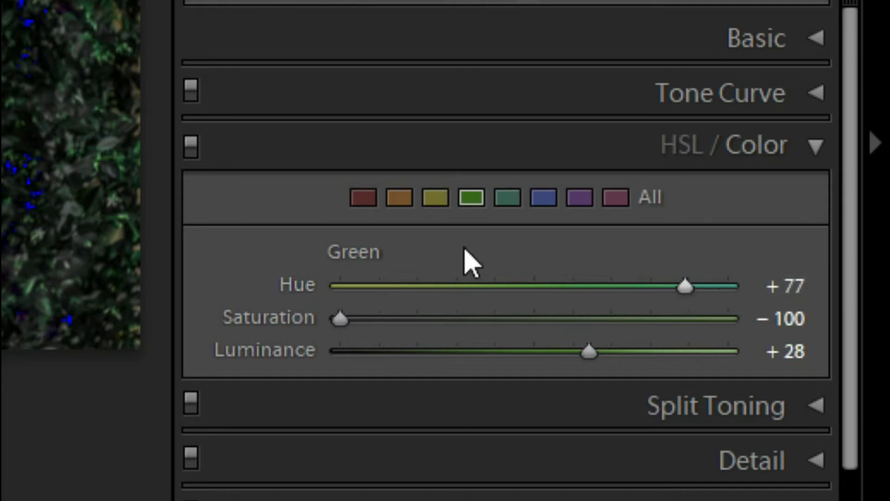
# Set the yellow hue to −50, saturation to +22 and luminance to +25.
pyautogui.click(447, 203)
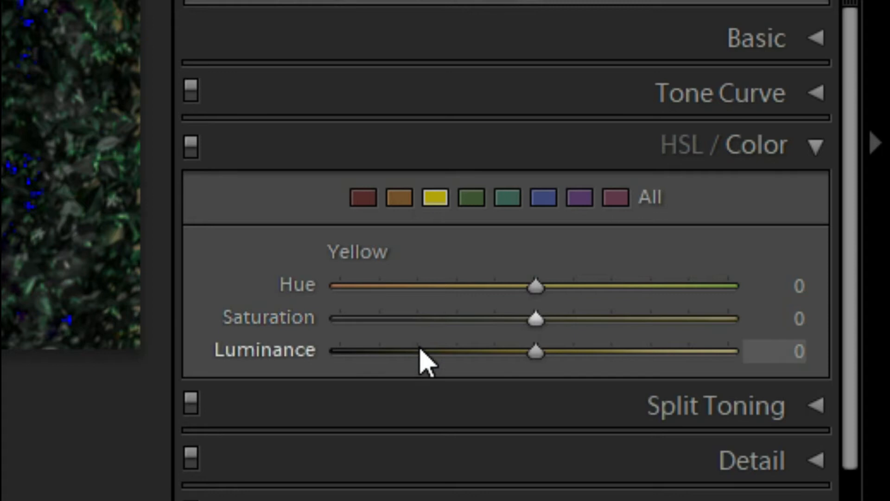
pyautogui.hotkey('ctrl', 'z')
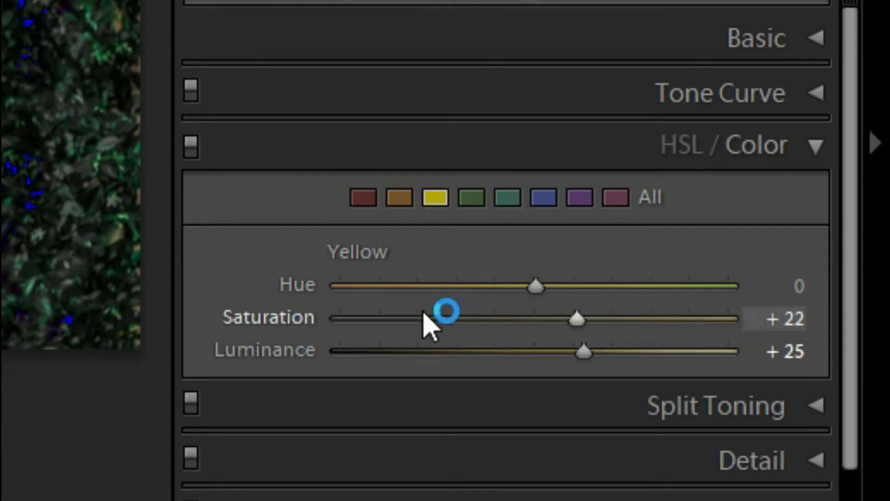
pyautogui.hotkey('ctrl', 'z')
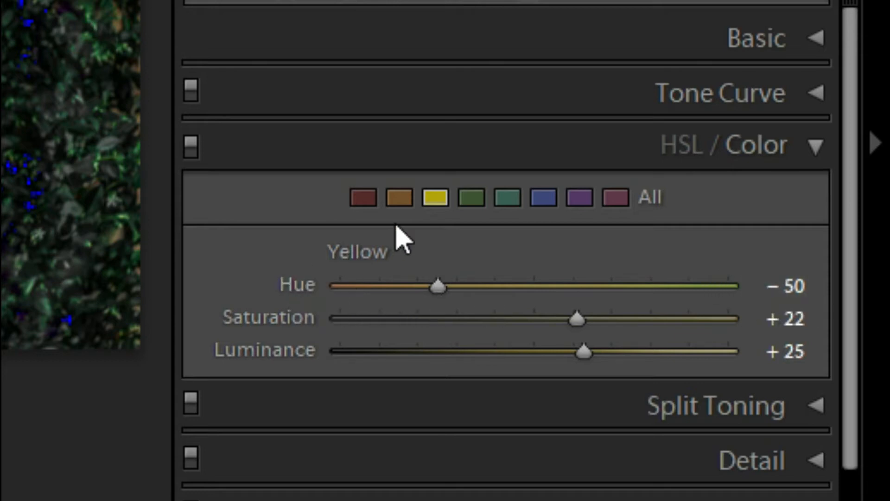
# Set the orange luminance to +40 and saturation to −44, set the red saturation to +8, and collapse the color adjustments.
pyautogui.click(395, 198)
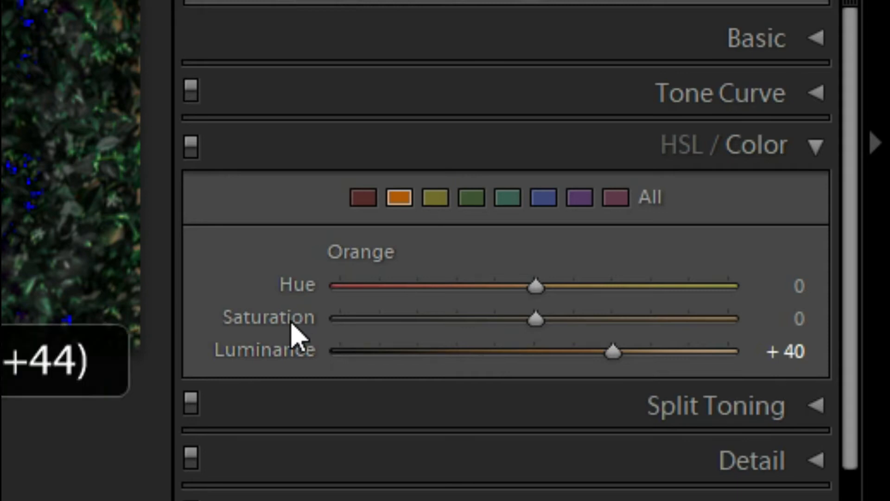
pyautogui.moveTo(467, 319); pyautogui.dragTo(384, 319)
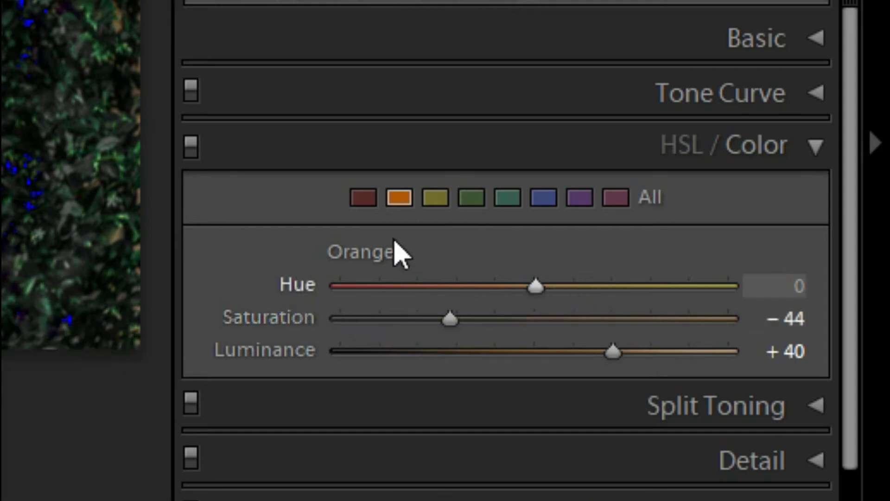
pyautogui.click(366, 200)
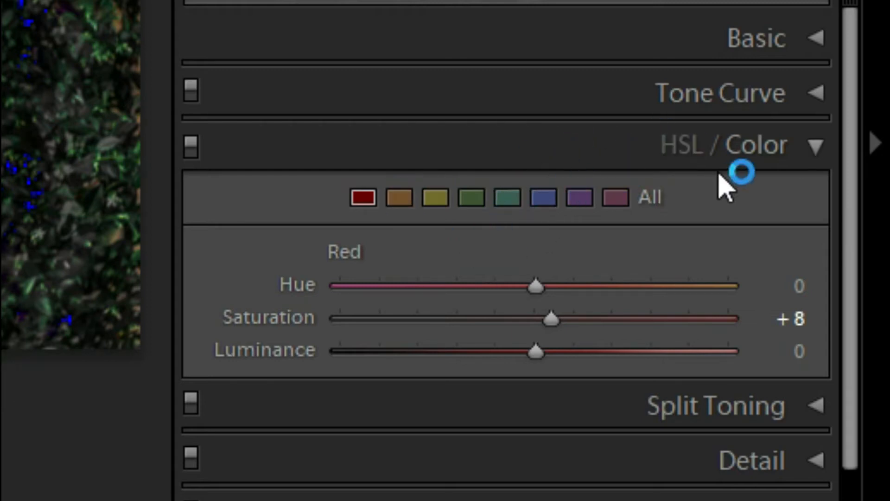
pyautogui.click(587, 197)
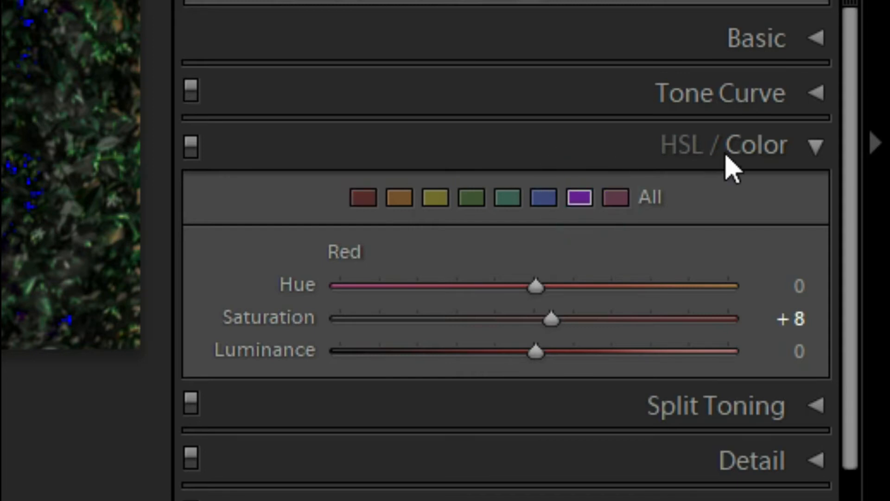
pyautogui.click(748, 153)
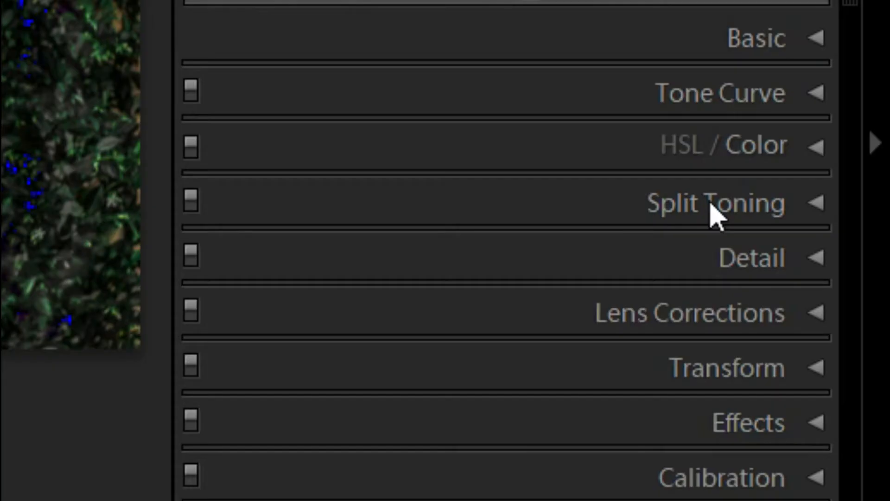
# Split-tone the photo with highlights at hue 169, saturation 4 and shadows at hue 48, saturation 5.
pyautogui.click(823, 291)
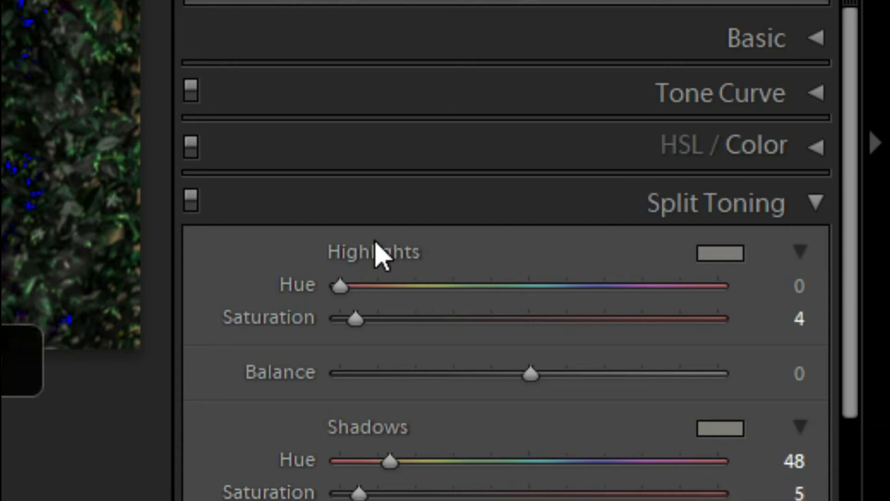
pyautogui.hotkey('ctrl', 'z')
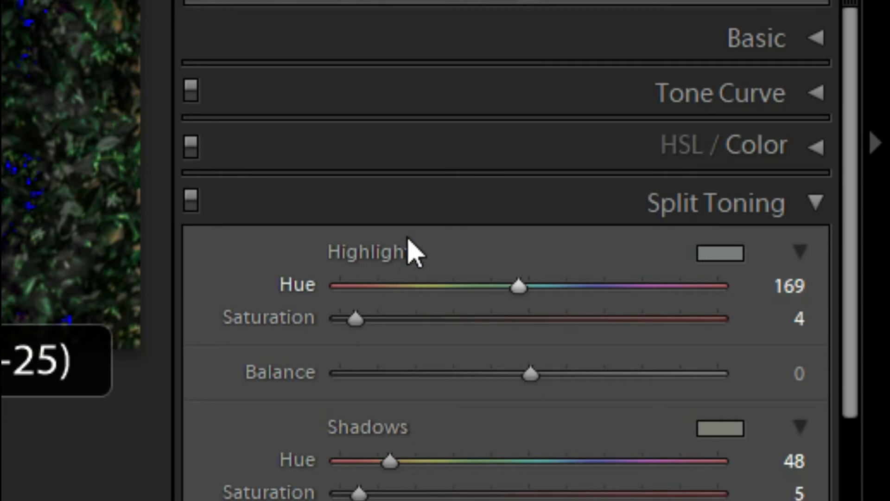
pyautogui.click(406, 189)
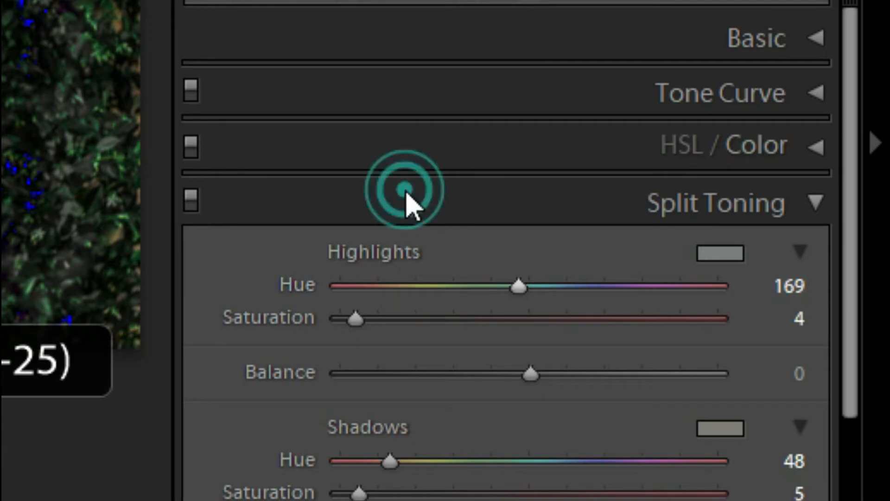
pyautogui.click(675, 204)
# Set the Color noise reduction to 25 in the Detail adjustments.
pyautogui.click(683, 250)
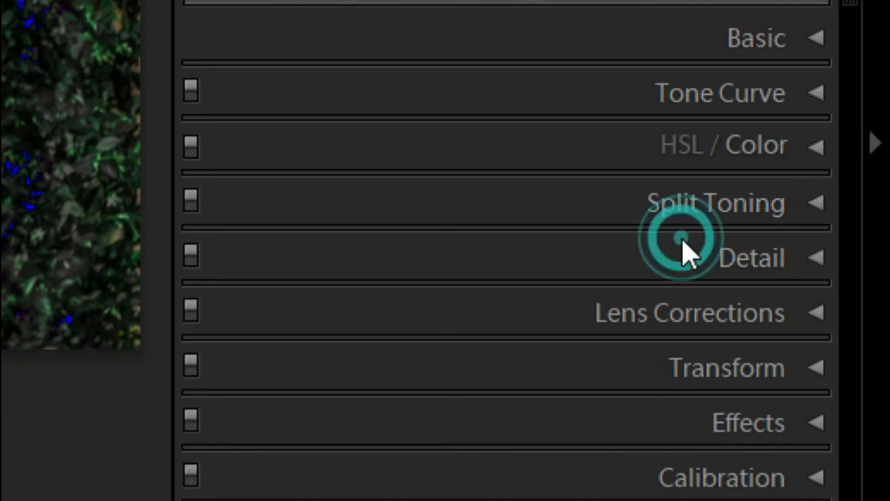
pyautogui.scroll(-5, 670, 364)
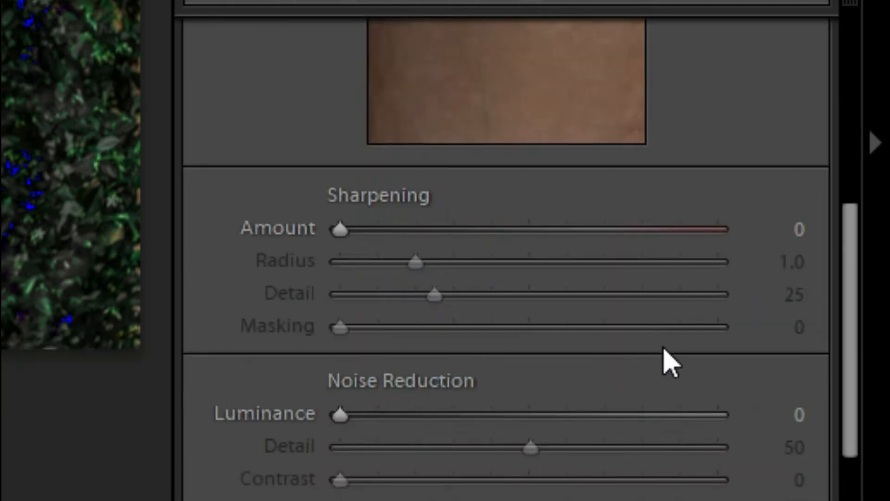
pyautogui.scroll(-2, 670, 364)
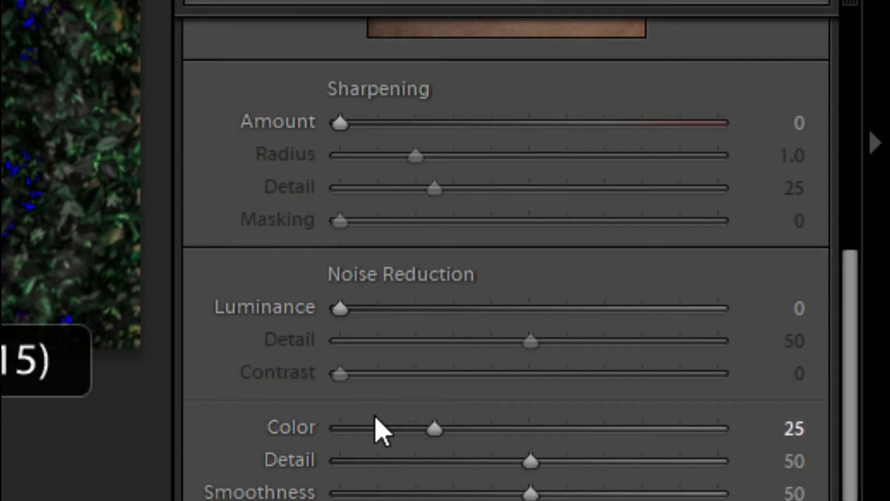
pyautogui.scroll(-3, 376, 429)
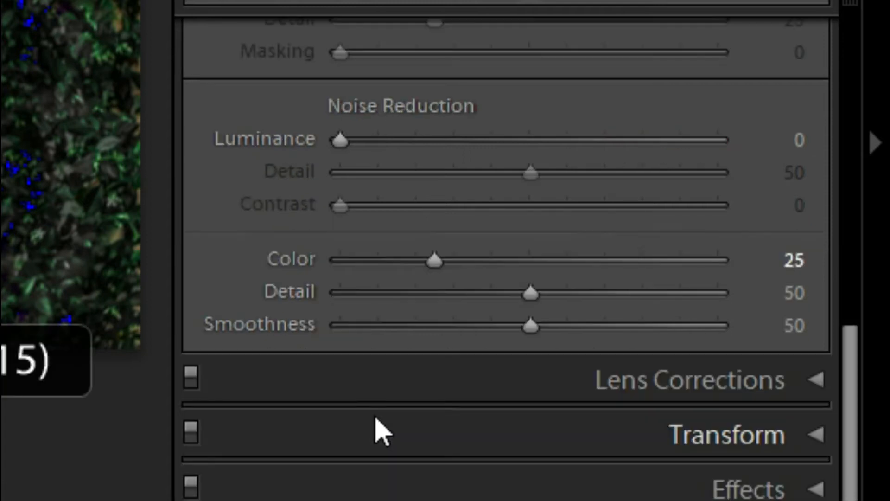
# In Calibration, set the Blue Primary saturation to −15 and hue to −35, and the Green Primary saturation to −25.
pyautogui.click(743, 417)
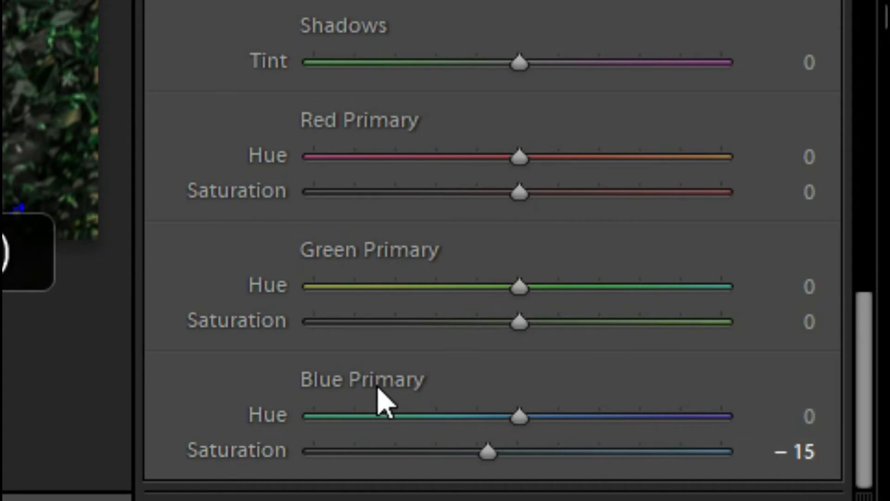
pyautogui.hotkey('ctrl', 'y')
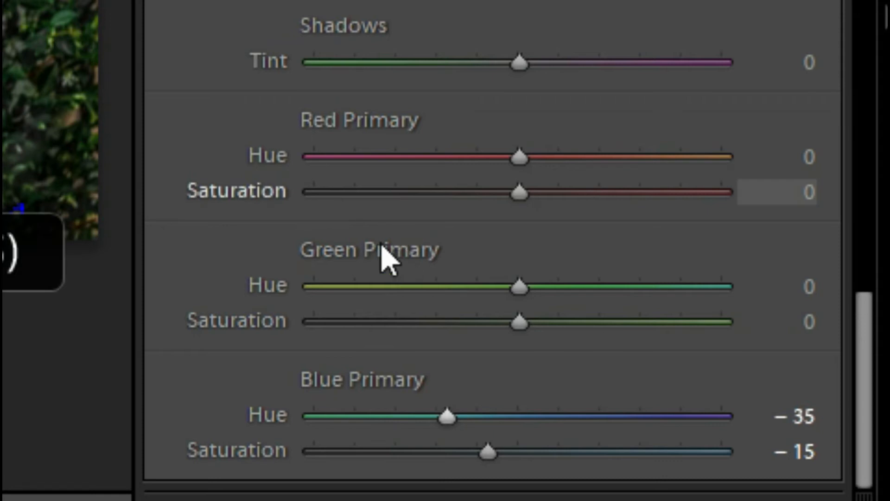
pyautogui.moveTo(520, 322); pyautogui.dragTo(468, 321)
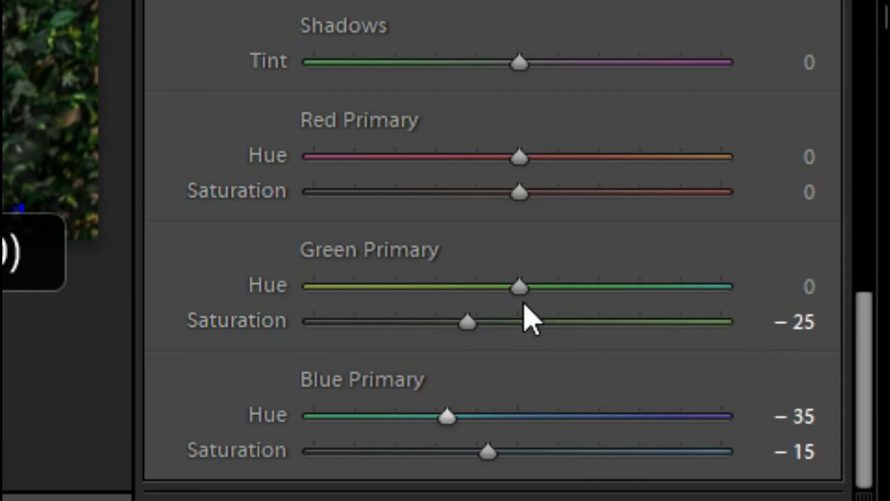
# Set the Green Primary hue to +40 and the Red Primary hue to +22 in Calibration.
pyautogui.hotkey('shift', 'Up')
pyautogui.hotkey('shift', 'Up')
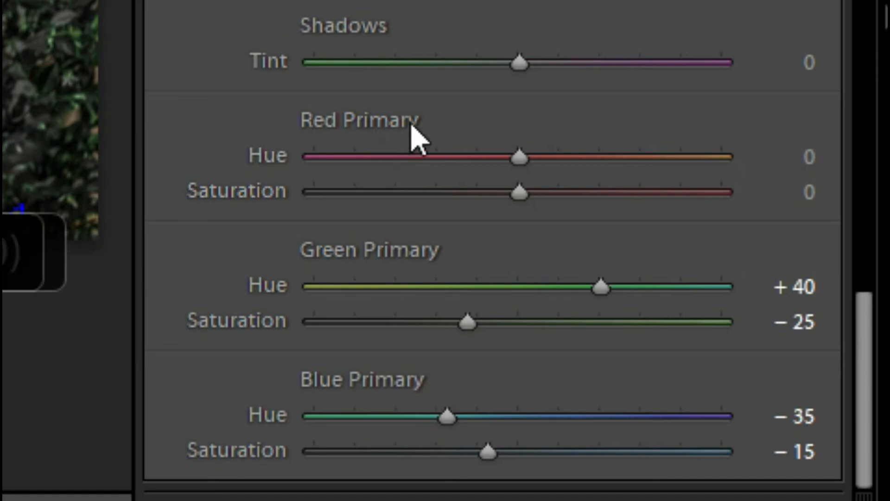
pyautogui.moveTo(443, 157); pyautogui.dragTo(489, 149)
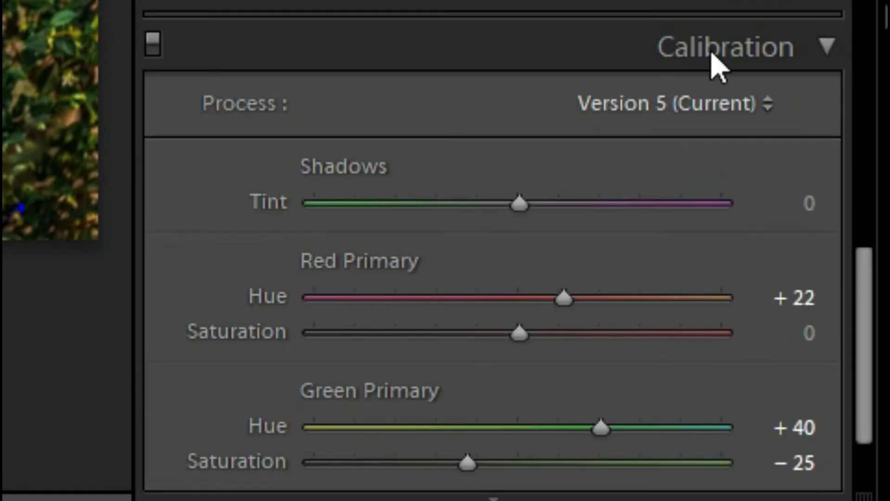
pyautogui.scroll(-3, 713, 53)
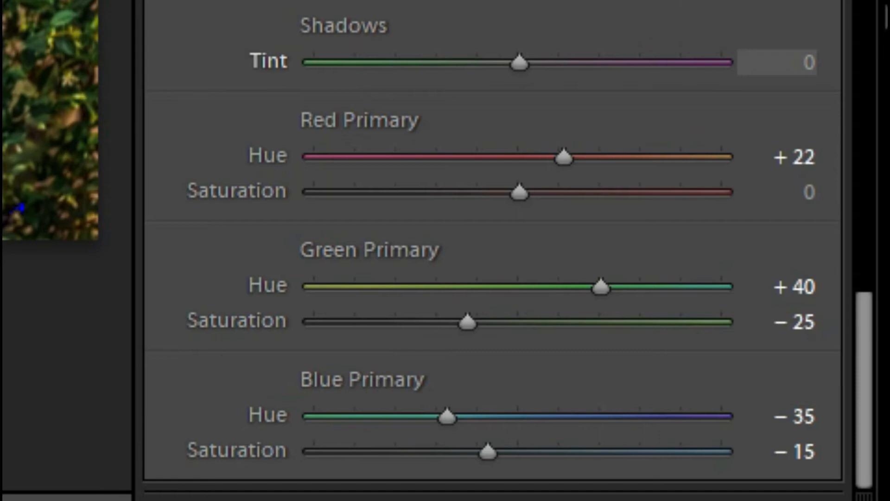
pyautogui.click(712, 62)
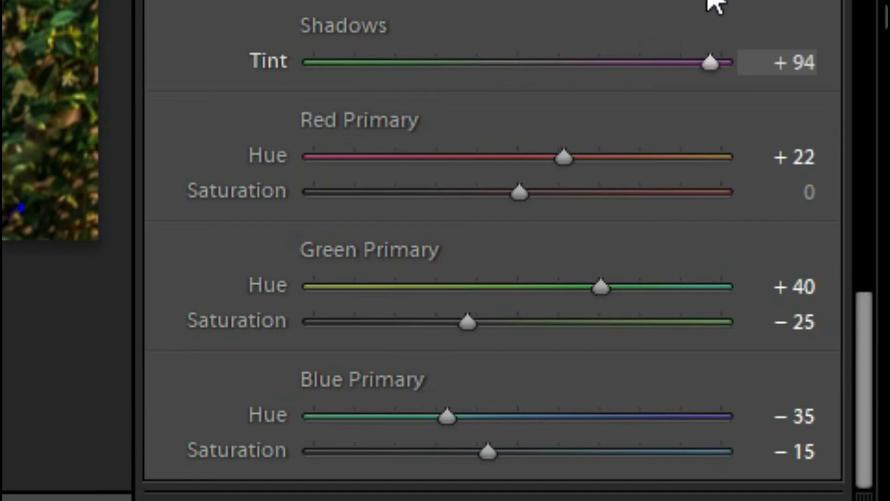
pyautogui.click(789, 69)
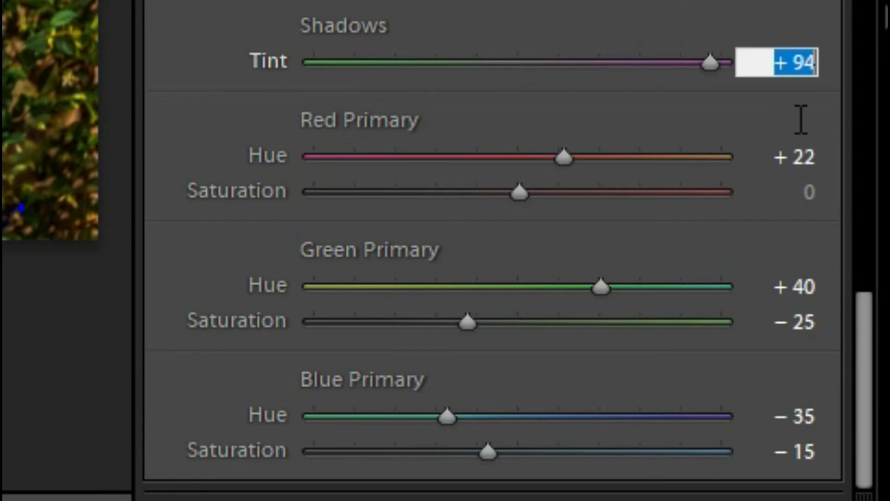
pyautogui.write('0')
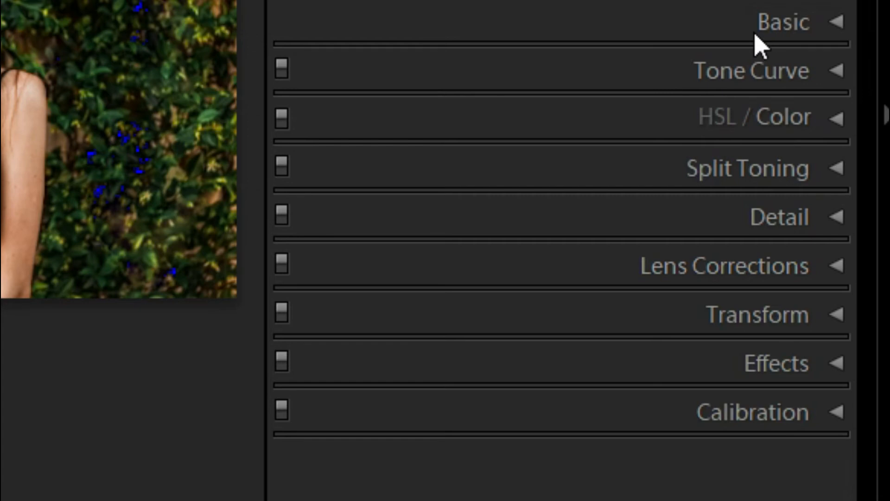
# Review the Basic adjustments from white balance through Tone to Presence.
pyautogui.click(760, 33)
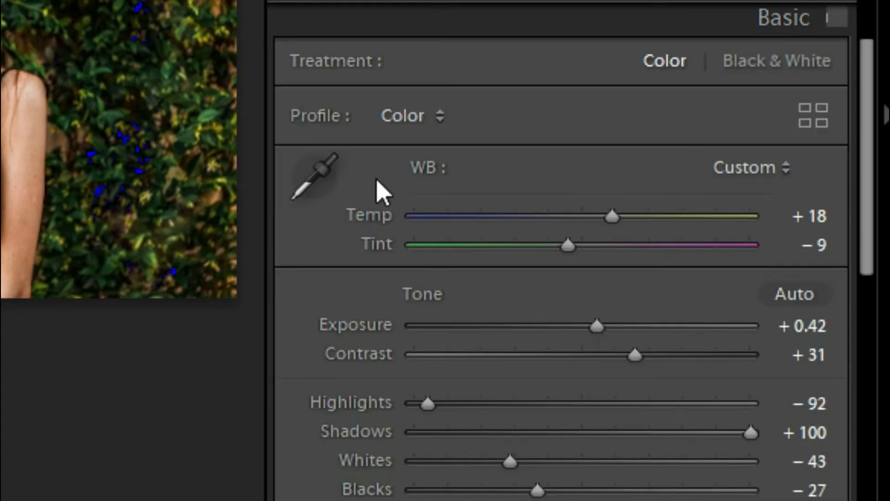
pyautogui.scroll(-2, 362, 177)
pyautogui.click(324, 151)
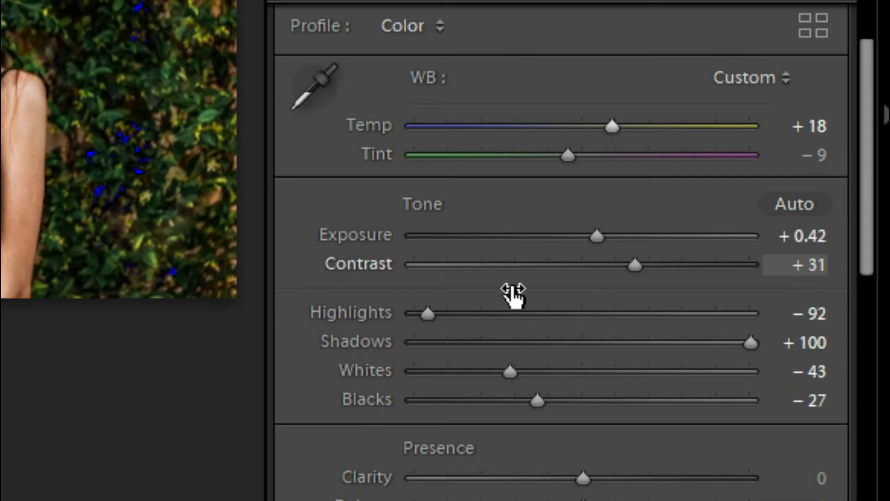
pyautogui.scroll(-3, 304, 341)
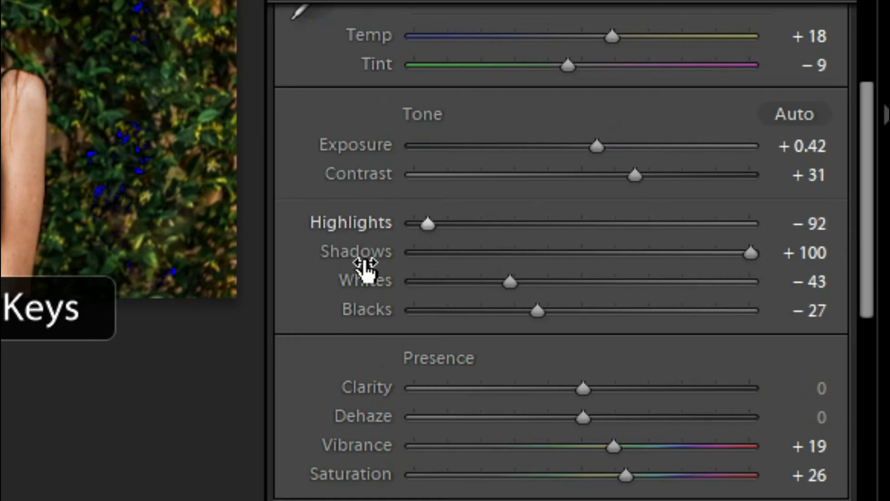
pyautogui.click(788, 258)
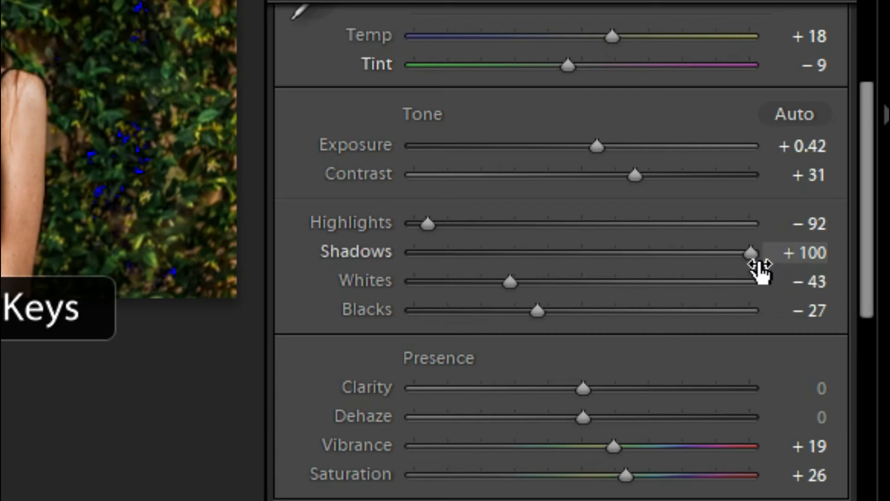
pyautogui.press('.')
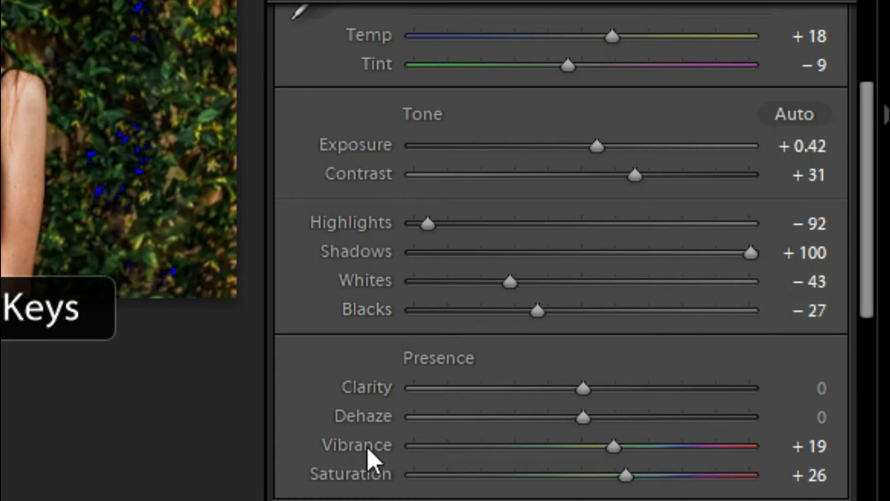
pyautogui.scroll(-2, 375, 457)
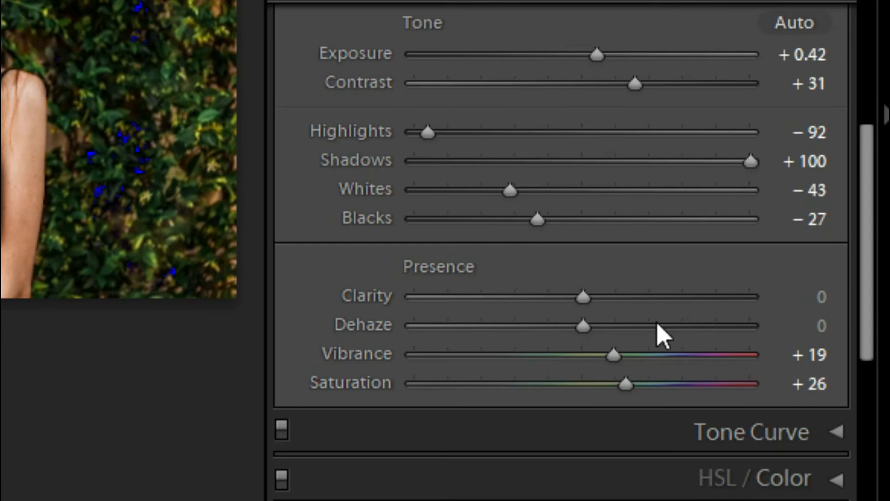
pyautogui.scroll(-3, 687, 352)
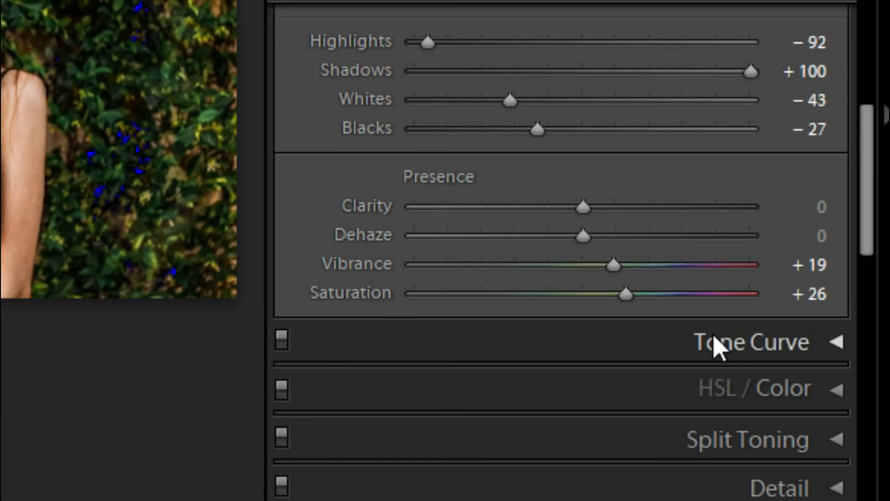
# Examine the Tone Curve's shape, its region values and the point curve setting.
pyautogui.click(713, 346)
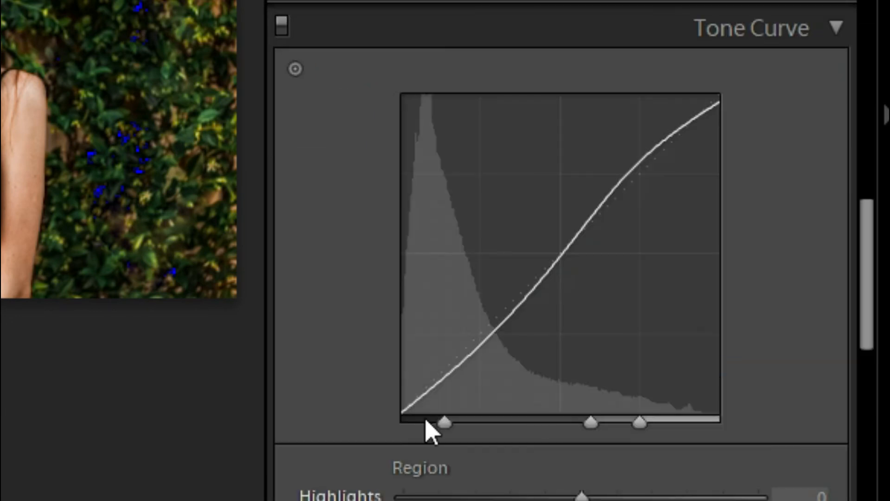
pyautogui.scroll(-4, 425, 417)
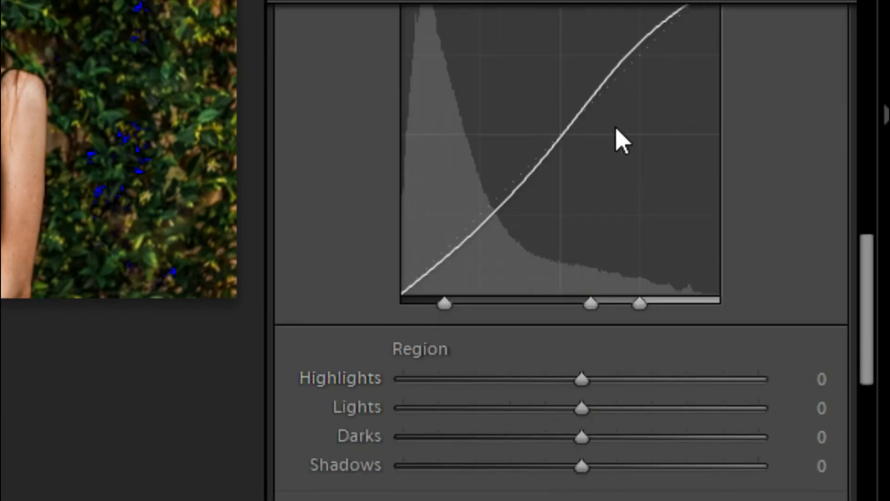
pyautogui.scroll(4, 640, 139)
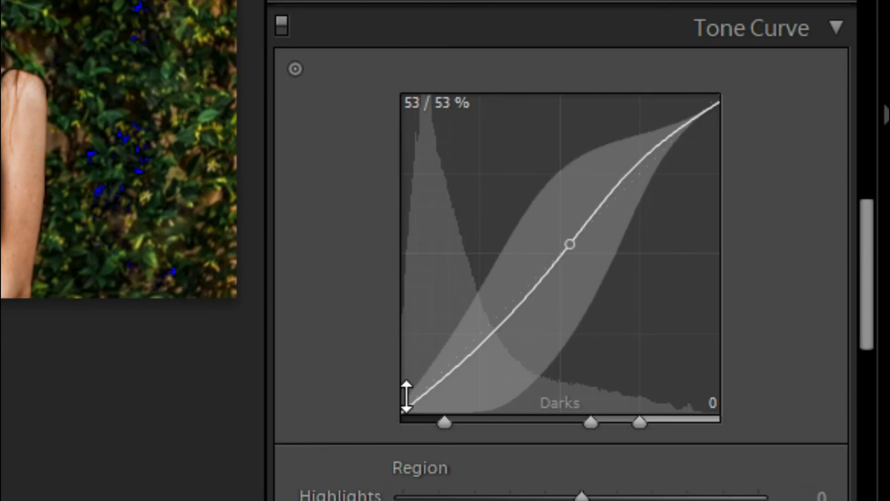
pyautogui.scroll(-5, 407, 396)
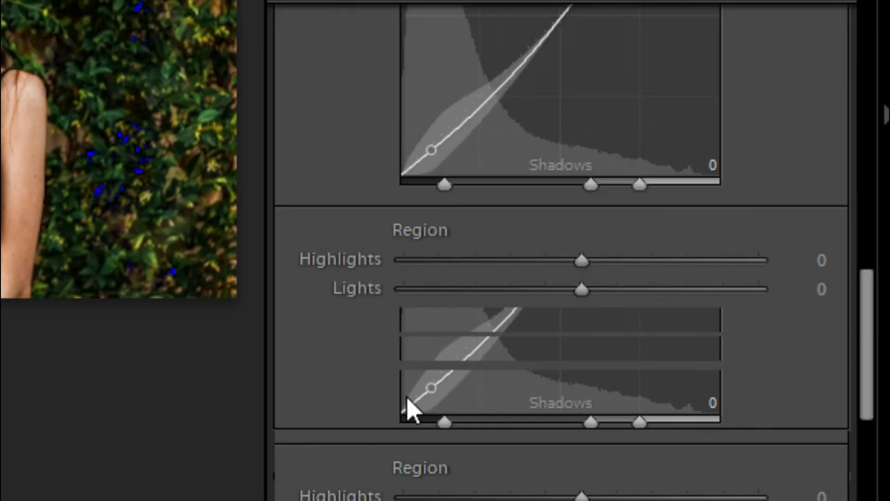
pyautogui.scroll(-3, 511, 315)
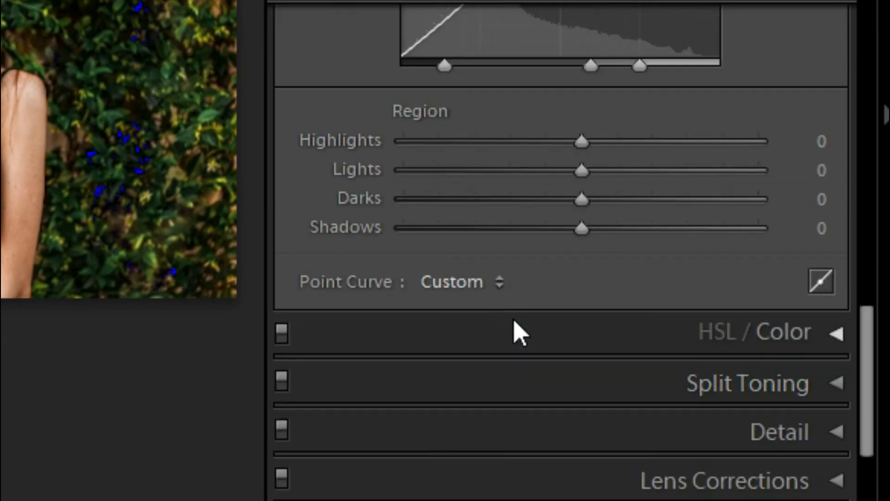
# Review the HSL hue, saturation and luminance values color by color, from red through purple.
pyautogui.click(512, 317)
pyautogui.scroll(-3, 513, 318)
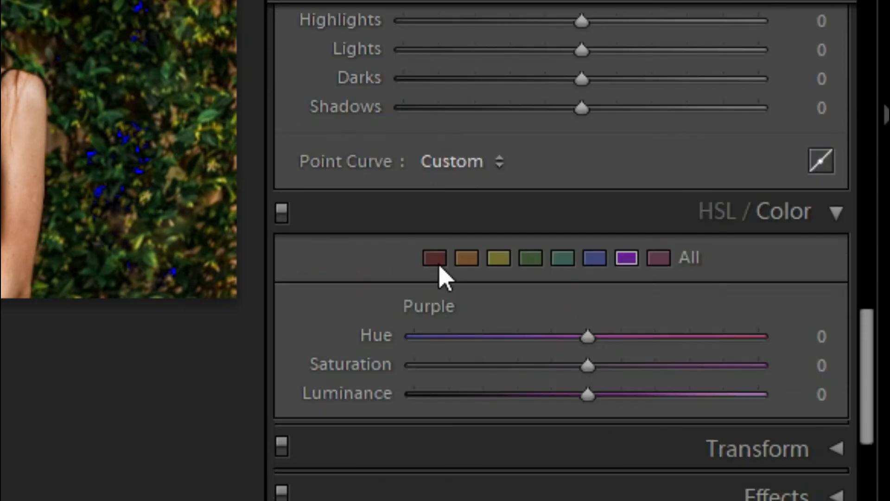
pyautogui.scroll(-3, 440, 268)
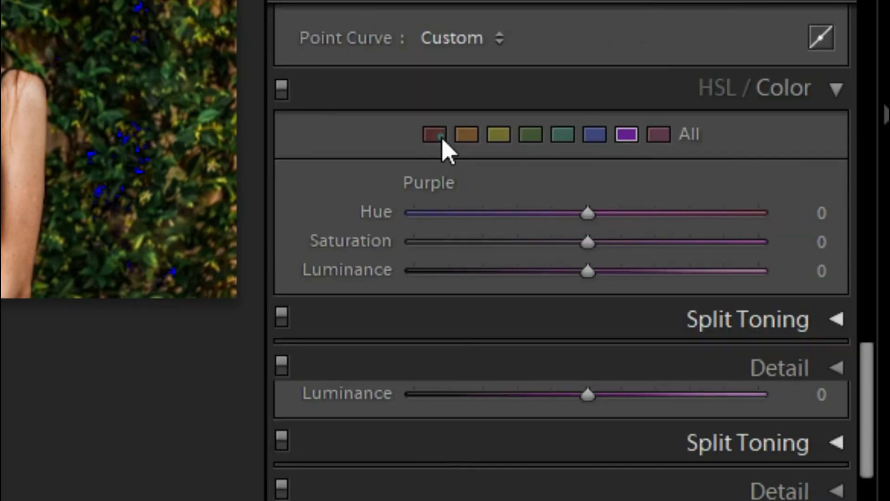
pyautogui.click(440, 140)
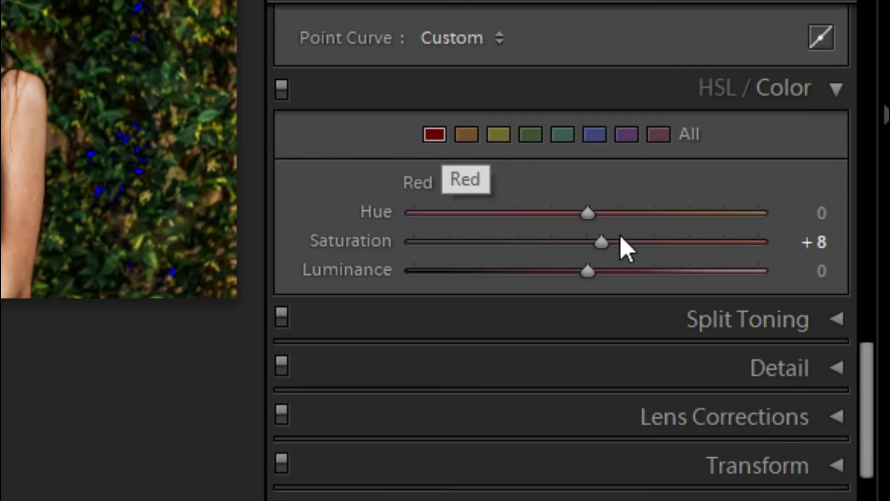
pyautogui.click(471, 138)
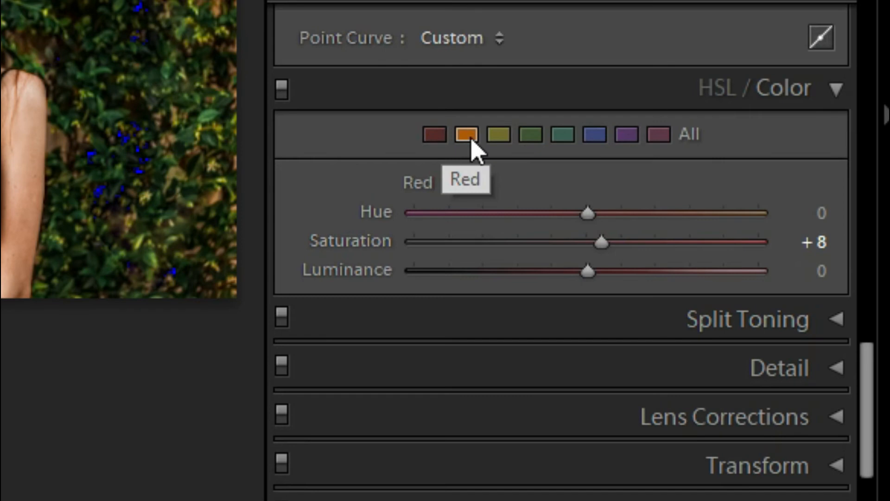
pyautogui.click(471, 139)
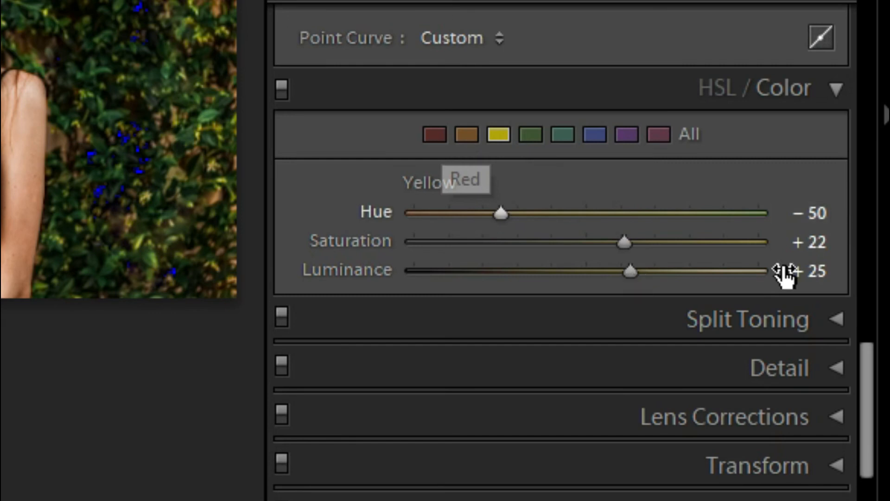
pyautogui.click(530, 132)
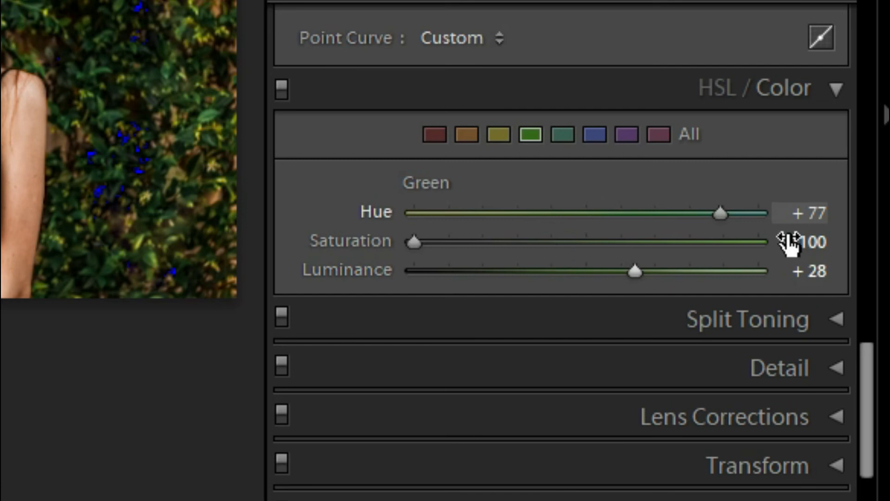
pyautogui.click(565, 132)
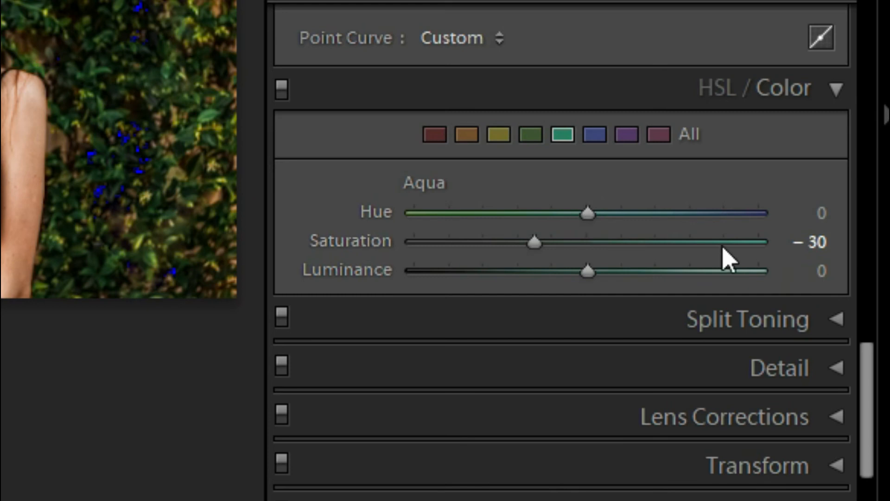
pyautogui.click(593, 136)
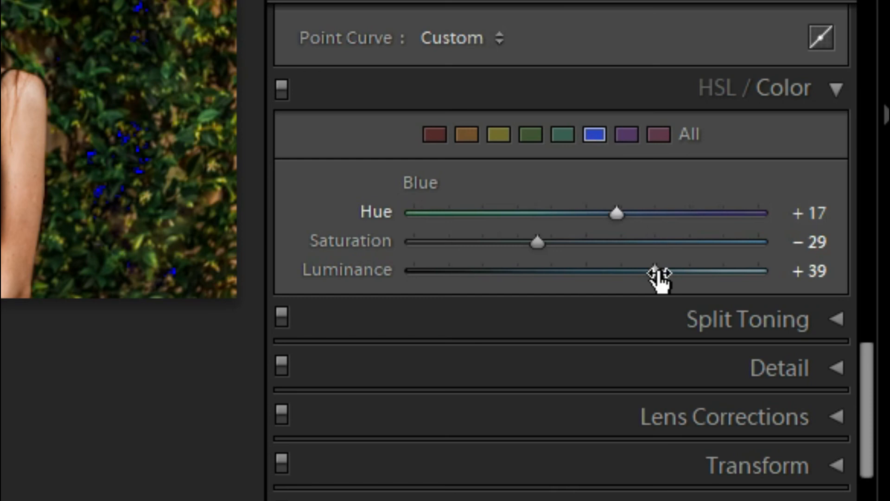
pyautogui.click(628, 135)
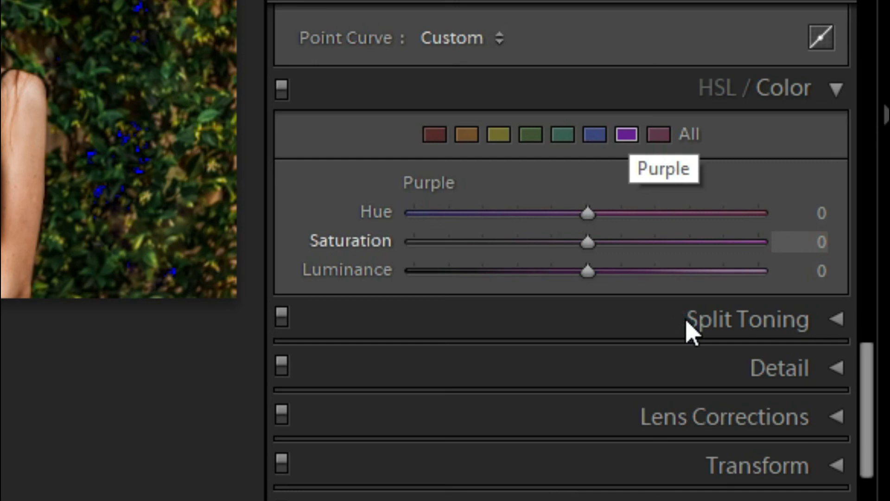
# Review the Split Toning hue and saturation values for the highlights and shadows.
pyautogui.click(687, 321)
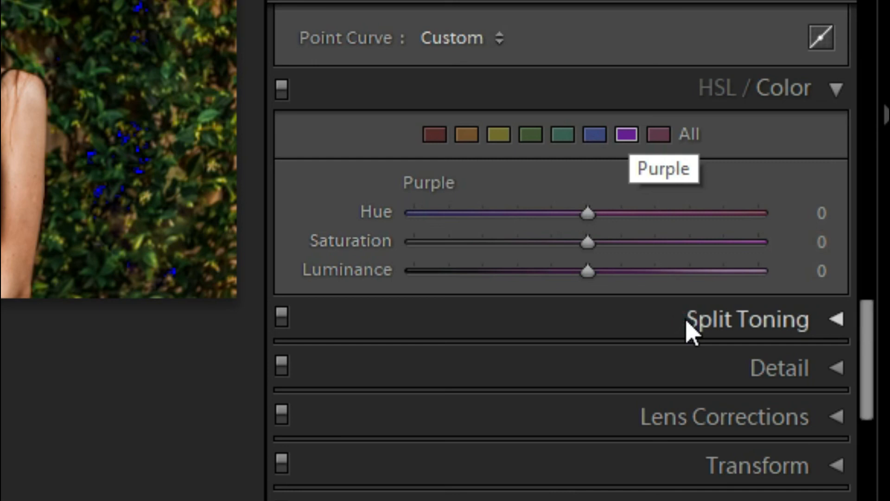
pyautogui.click(712, 330)
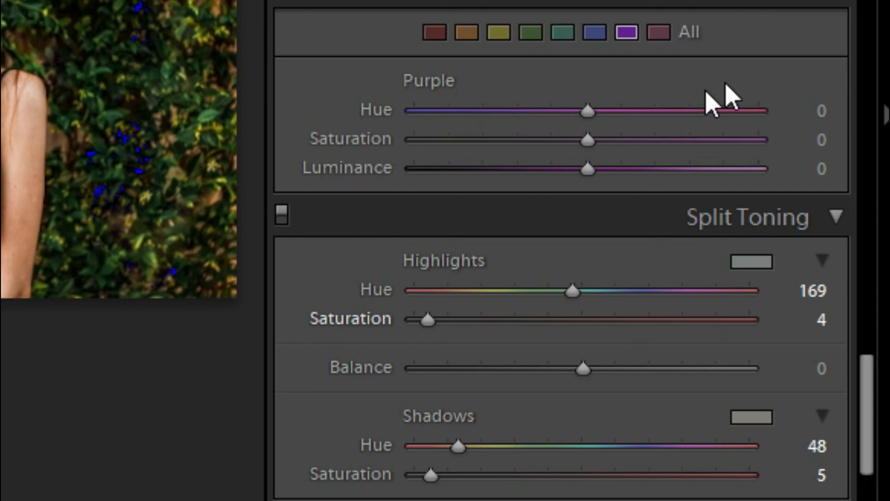
pyautogui.scroll(-3, 726, 86)
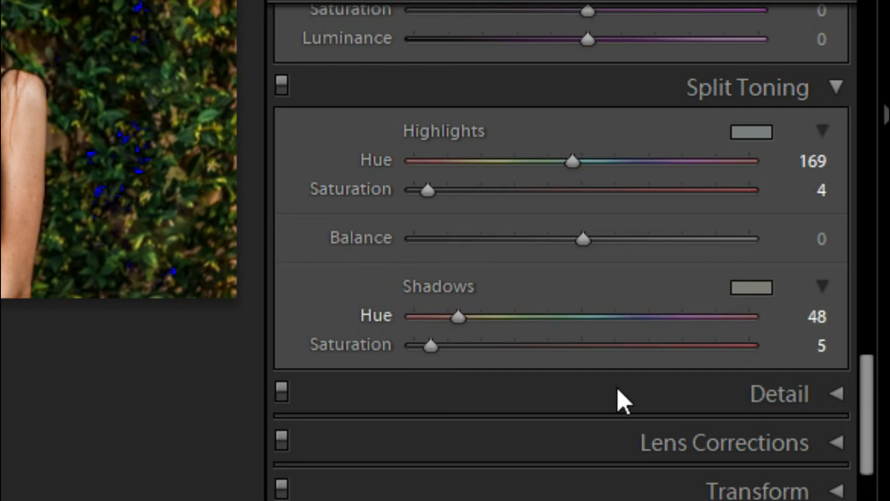
# Review the Detail sharpening and noise reduction values and the Calibration primaries.
pyautogui.click(621, 397)
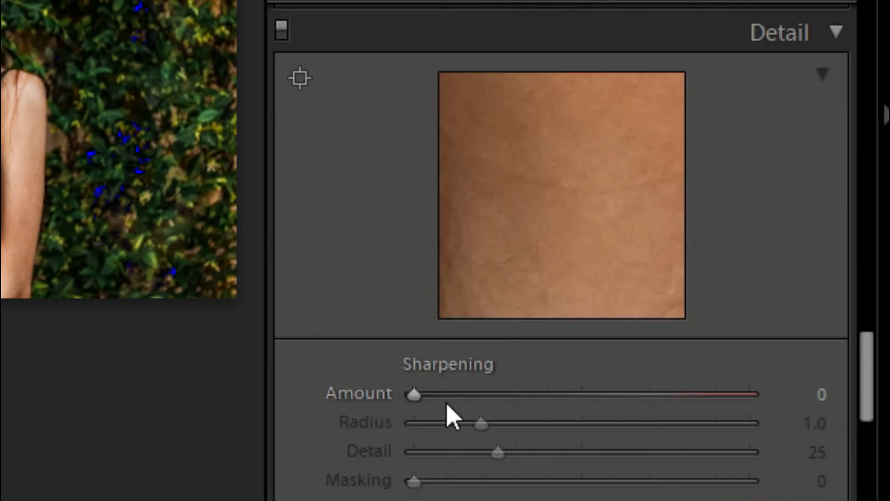
pyautogui.scroll(-5, 356, 204)
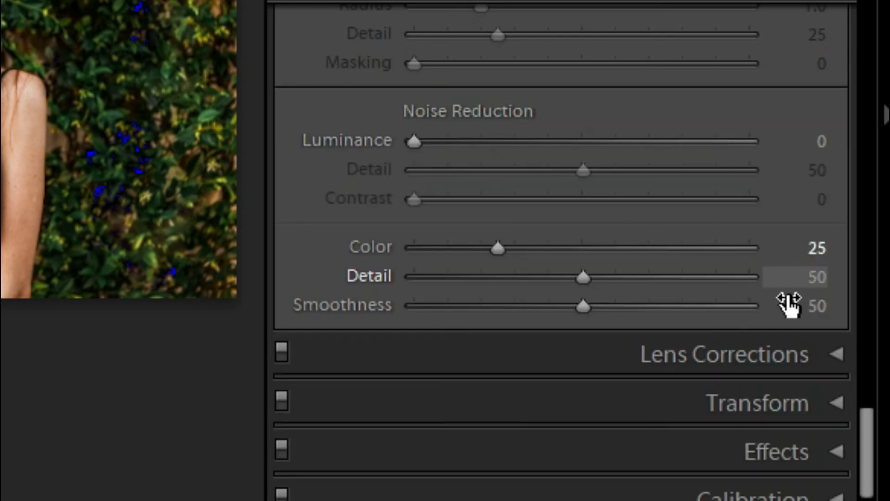
pyautogui.click(704, 496)
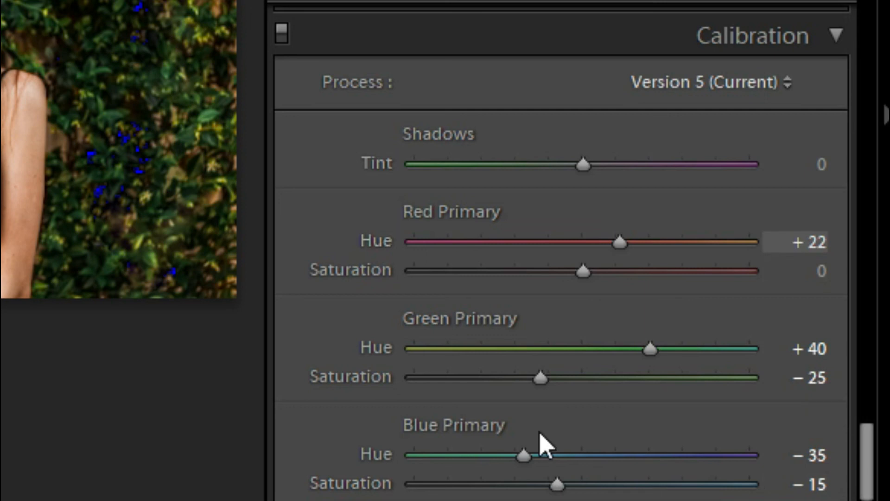
pyautogui.scroll(-1, 540, 443)
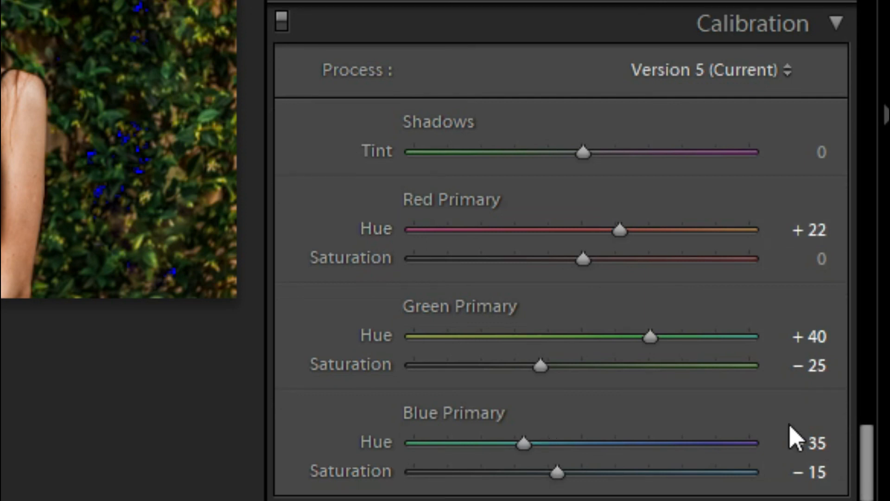